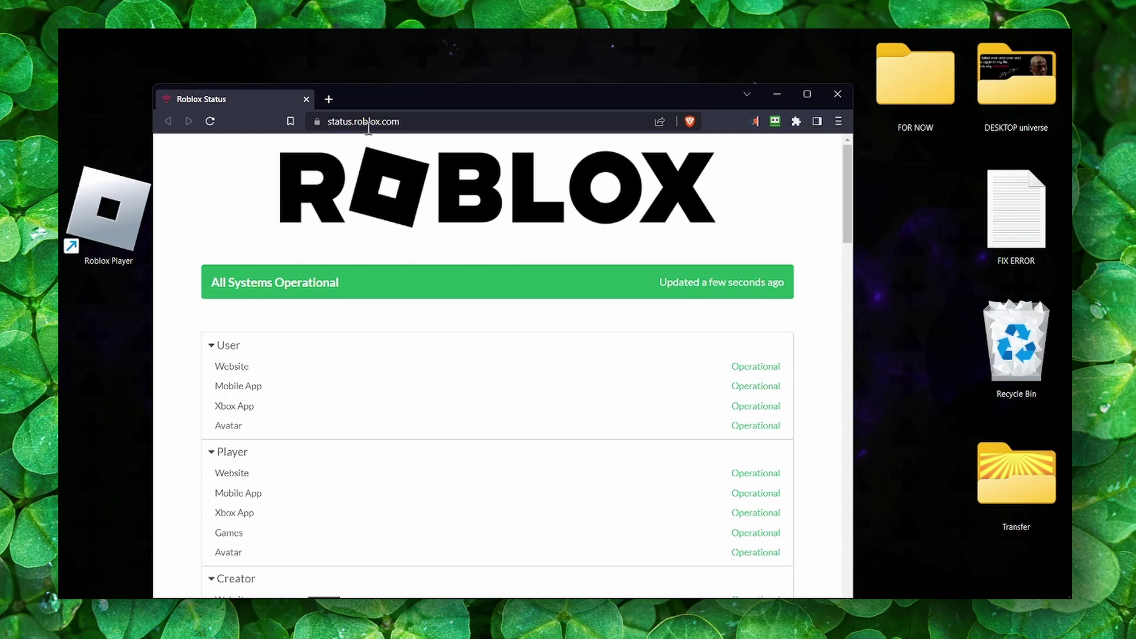
Scroll the Roblox Status page to its History of Service Disruption incidents, then close the page.
drag(421, 97, 439, 81)
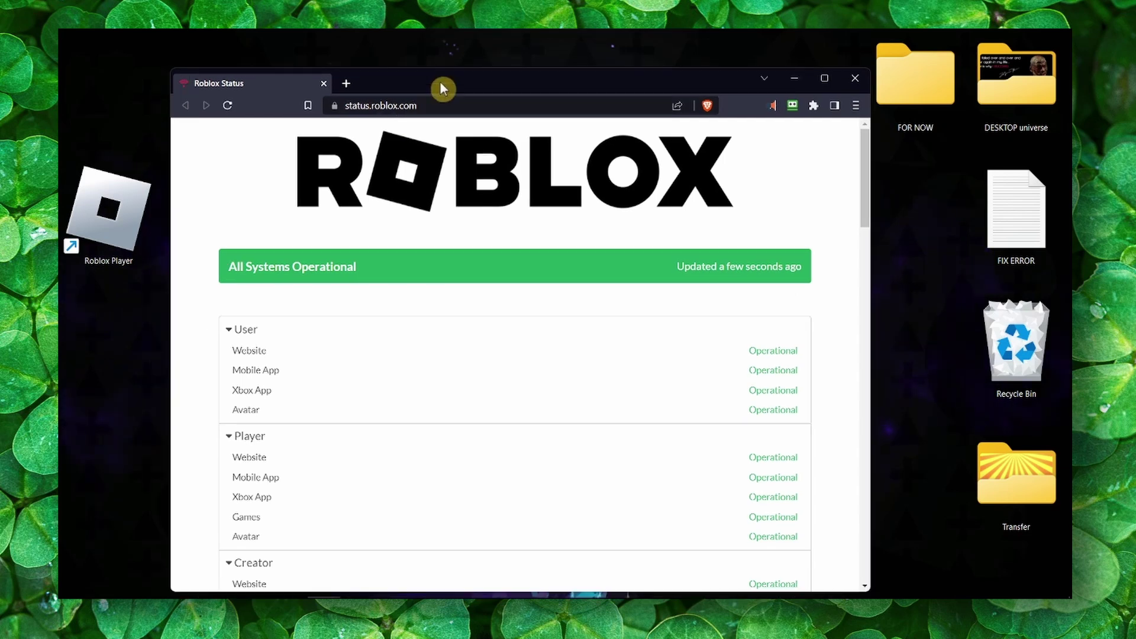
scroll(496, 240, down, 1)
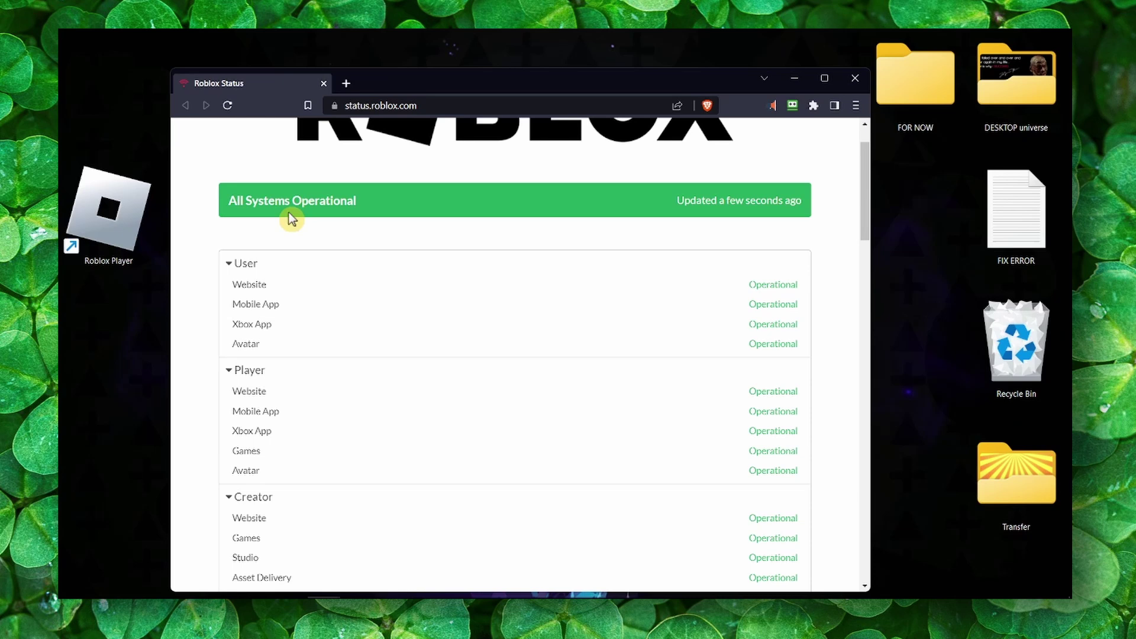
scroll(477, 225, down, 8)
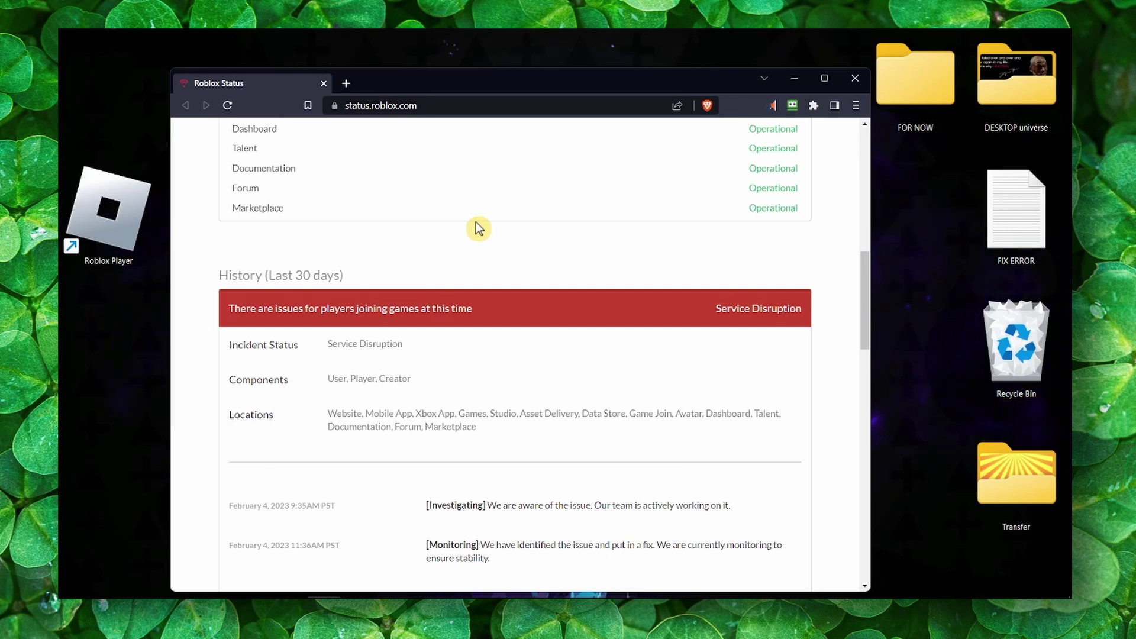
scroll(479, 228, down, 4)
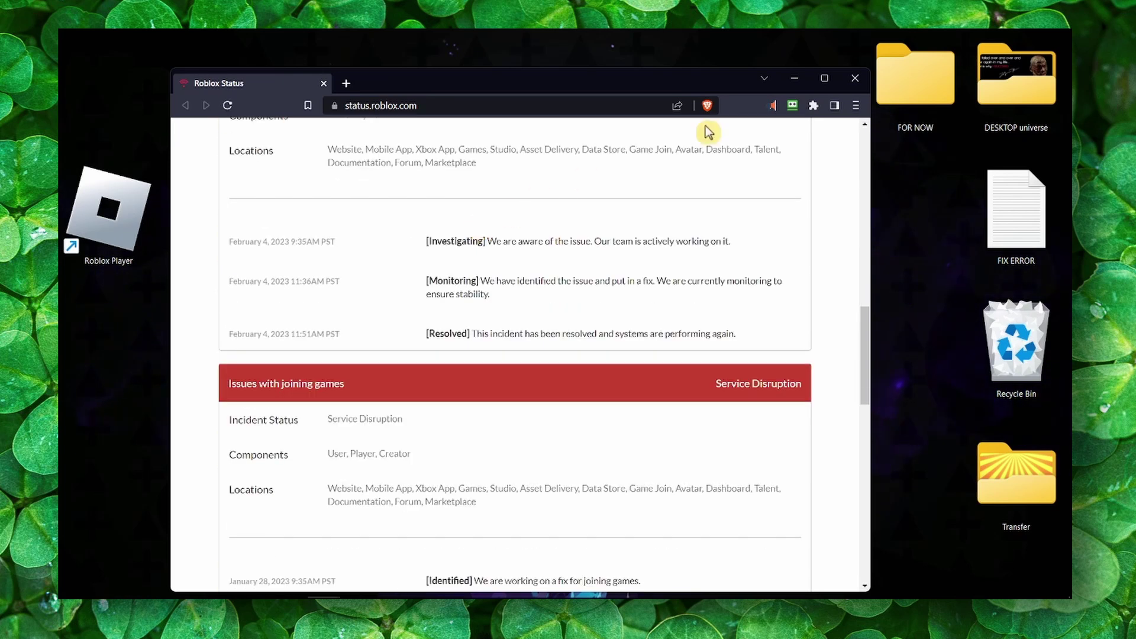
click(851, 80)
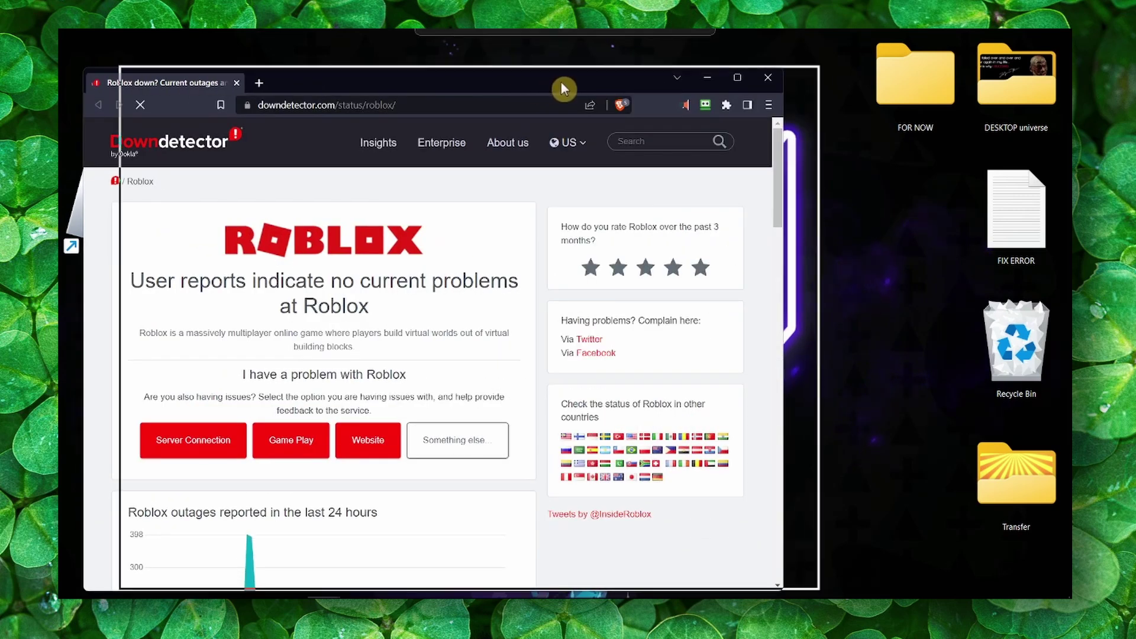
scroll(312, 203, down, 5)
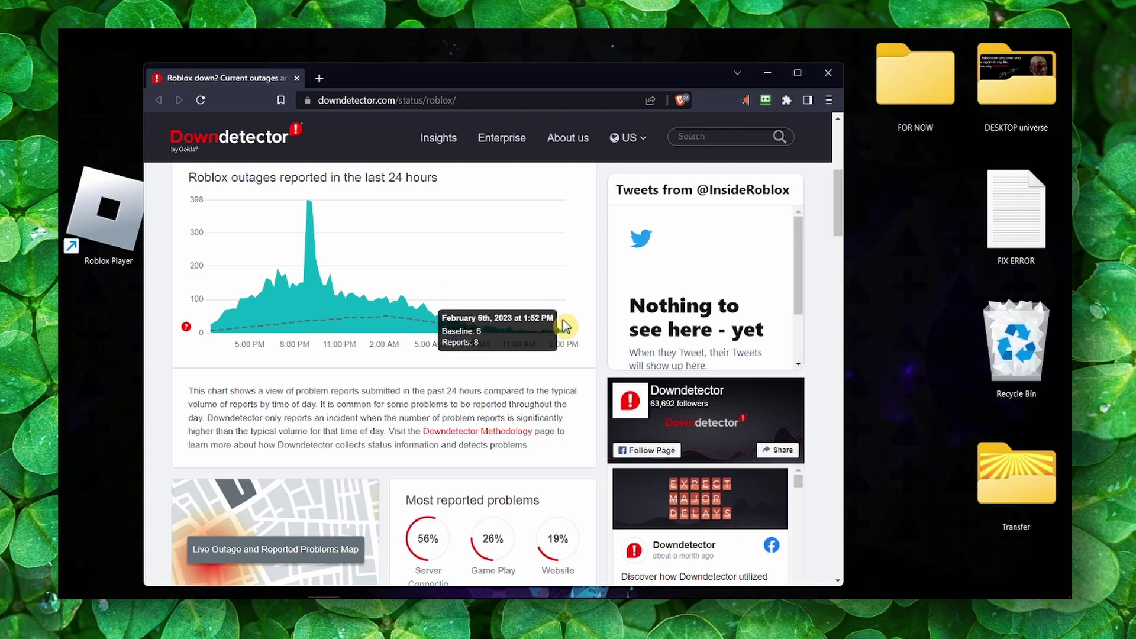
click(828, 73)
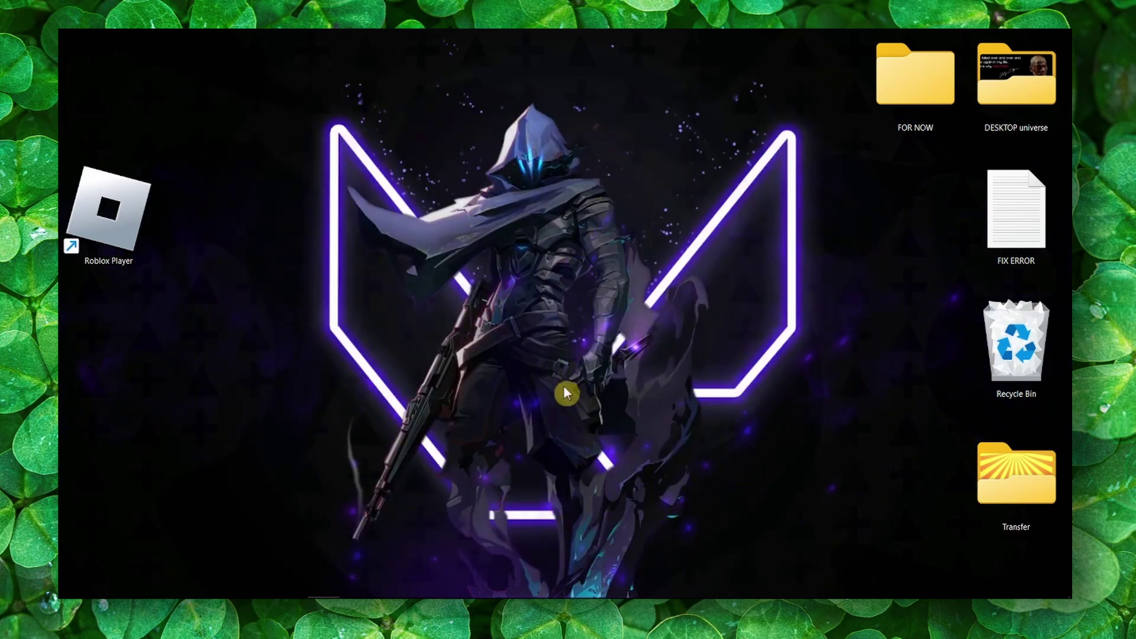
Restore Chrome and open its Settings page, zoomed in for readability.
click(331, 586)
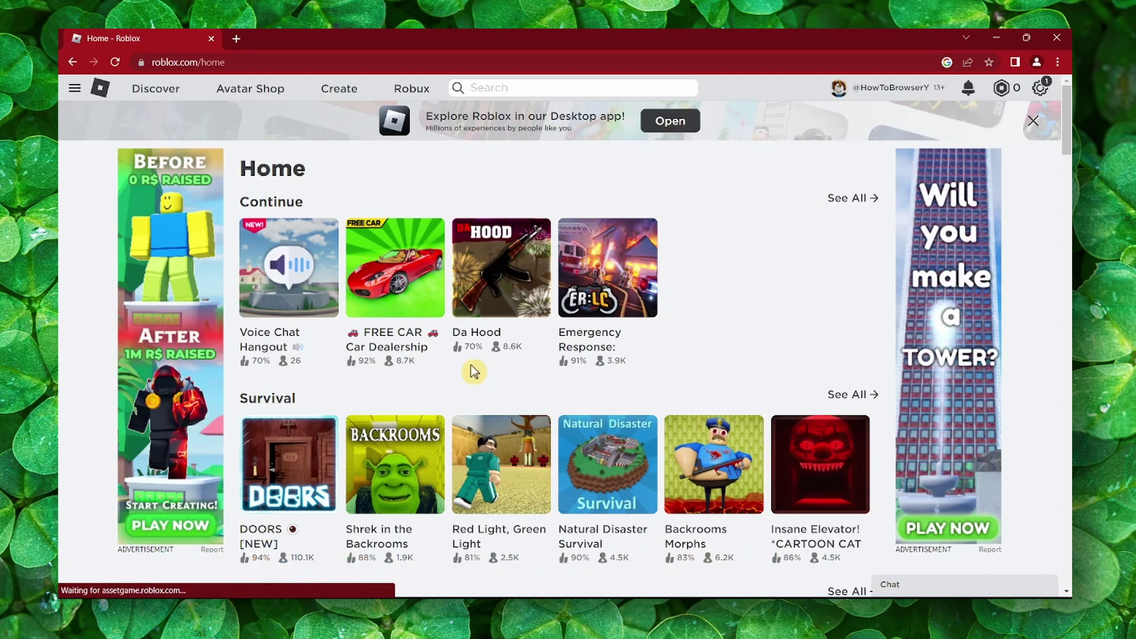
click(1057, 62)
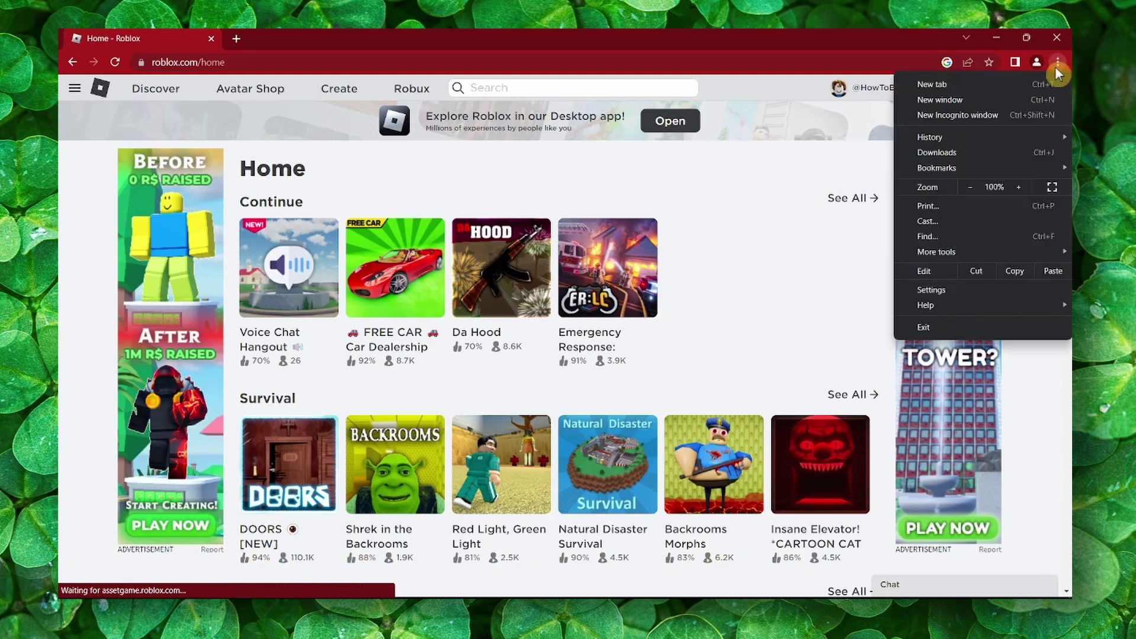
click(925, 289)
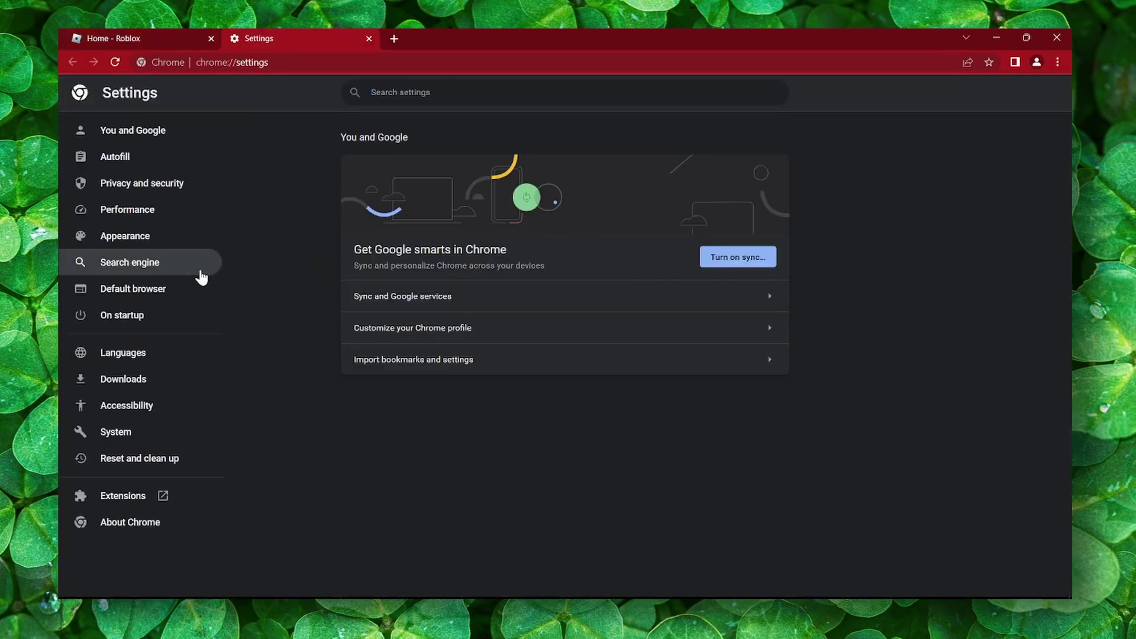
key(ctrl+plus)
key(ctrl+plus)
key(ctrl+plus)
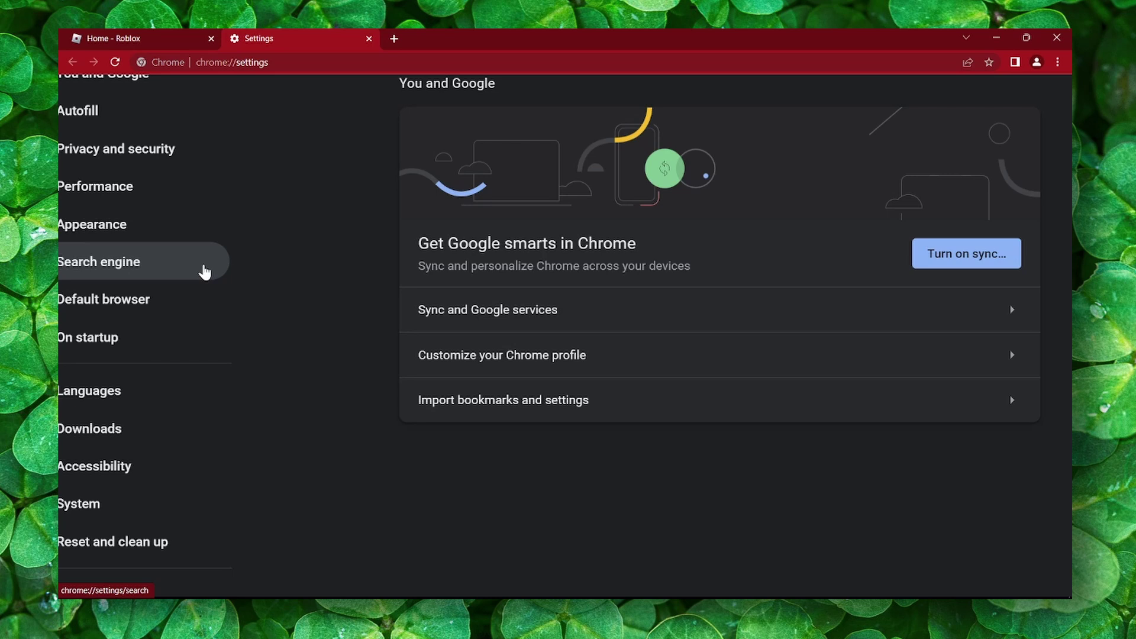
Go through Privacy and security > Site settings to the All sites stored-data list.
click(157, 152)
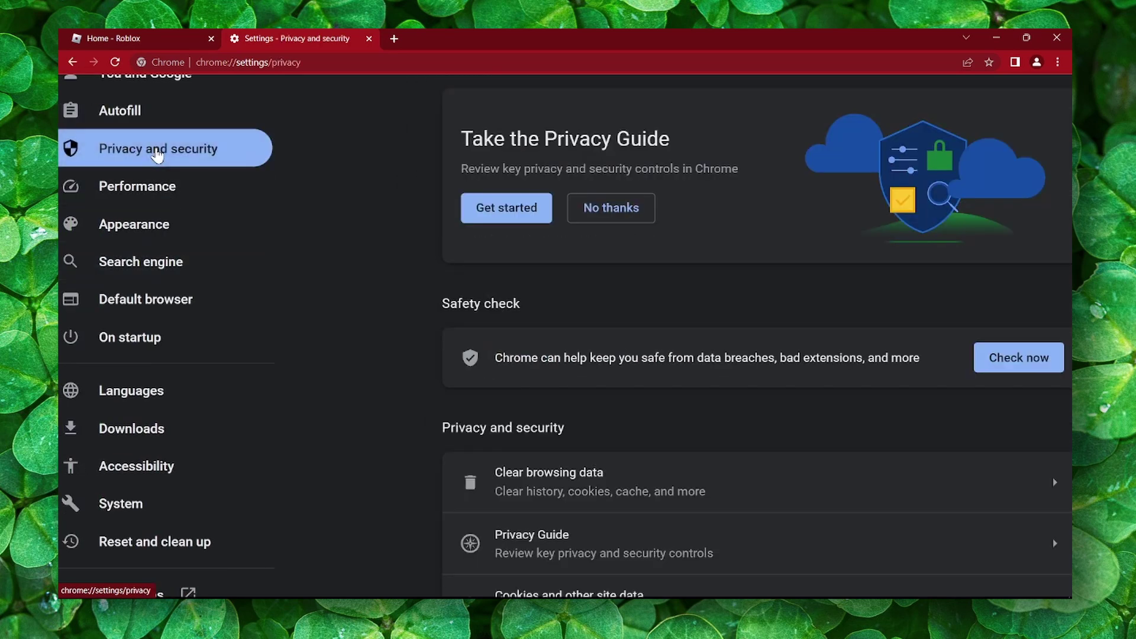
key(ctrl+plus)
key(ctrl+plus)
scroll(157, 153, down, 2)
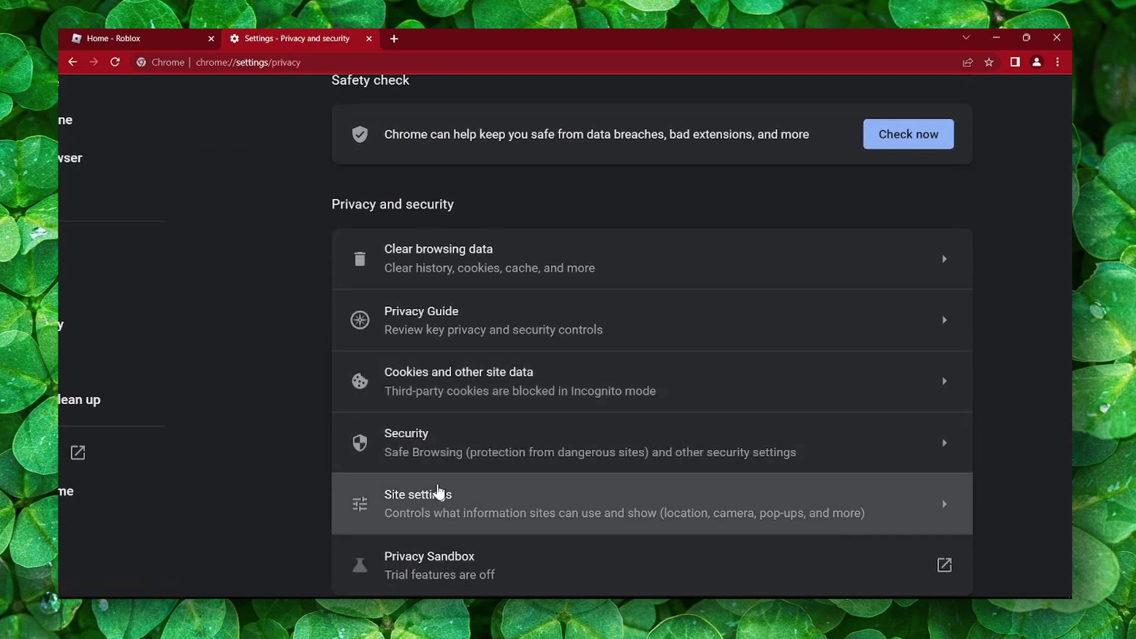
click(439, 492)
scroll(493, 400, down, 2)
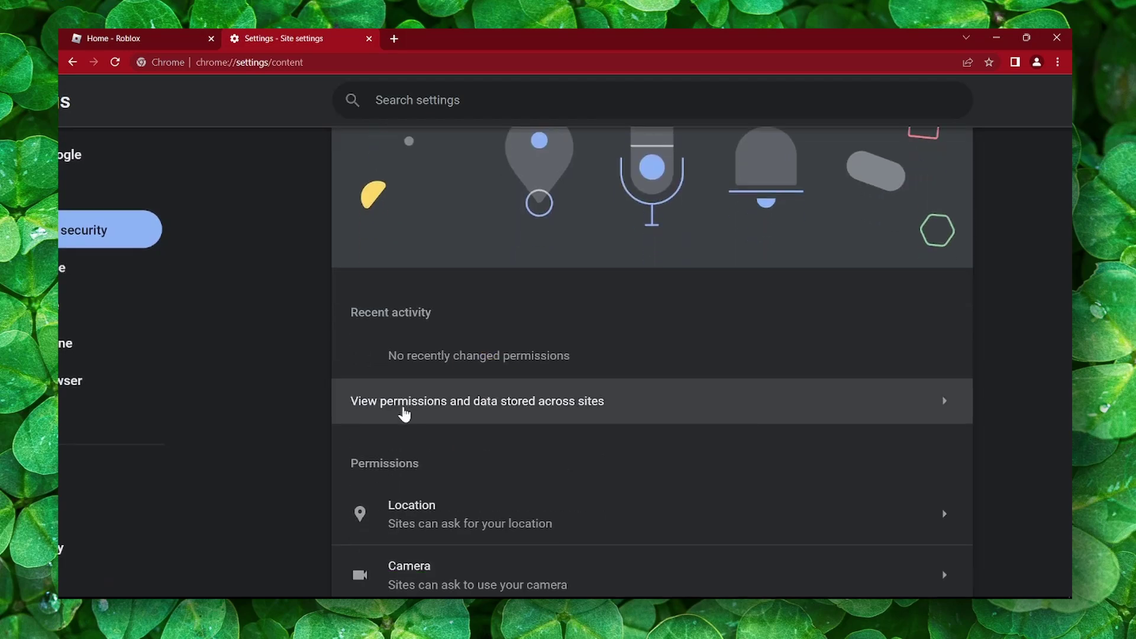
click(404, 413)
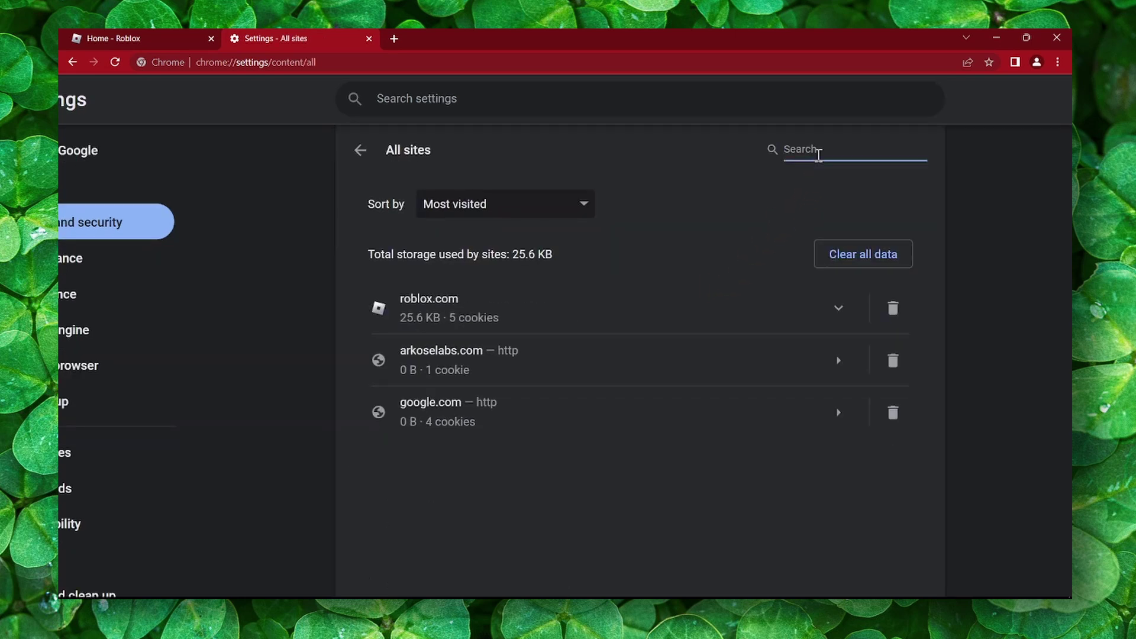
Search All sites for 'roblox', clear its 25.6 KB and 5 cookies, then close Settings and minimize Chrome.
text(robl)
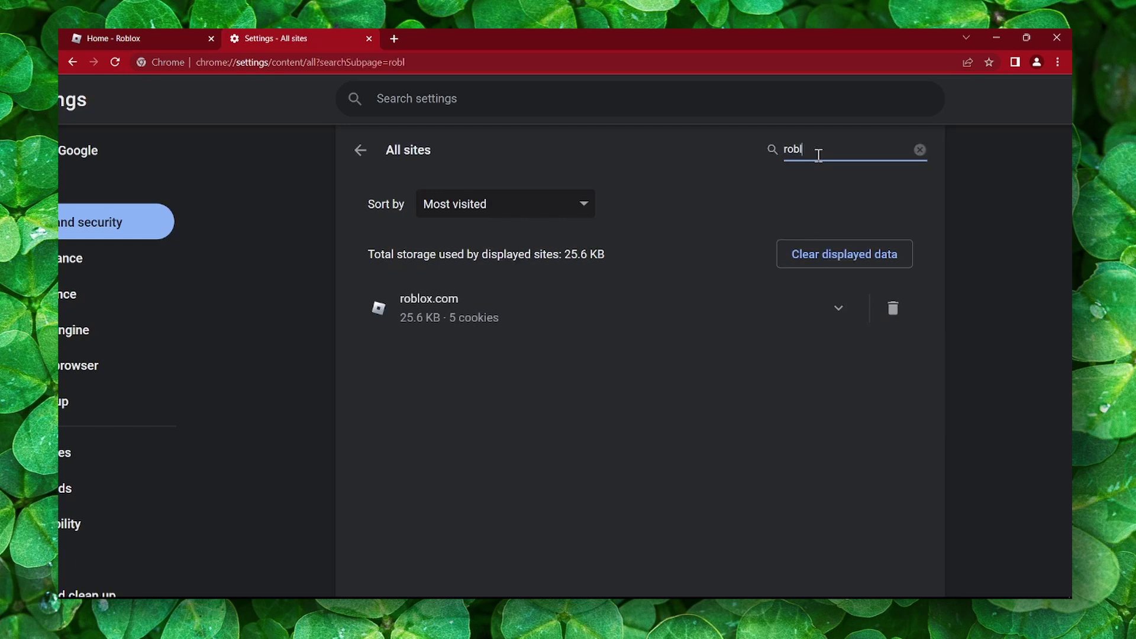
text(ox)
click(892, 309)
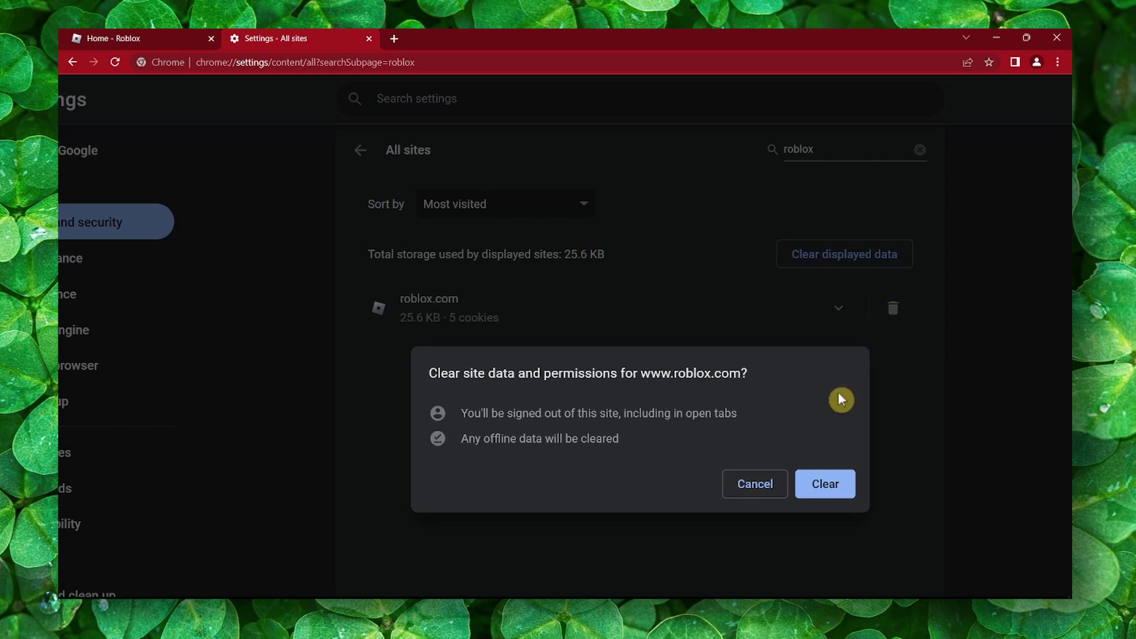
click(825, 484)
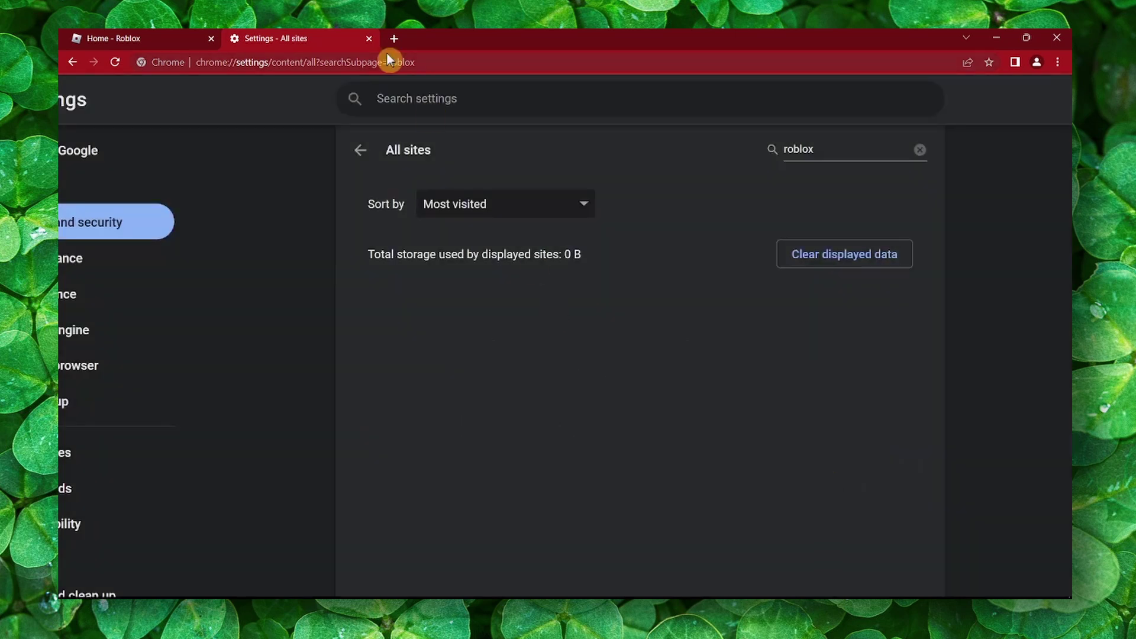
click(368, 39)
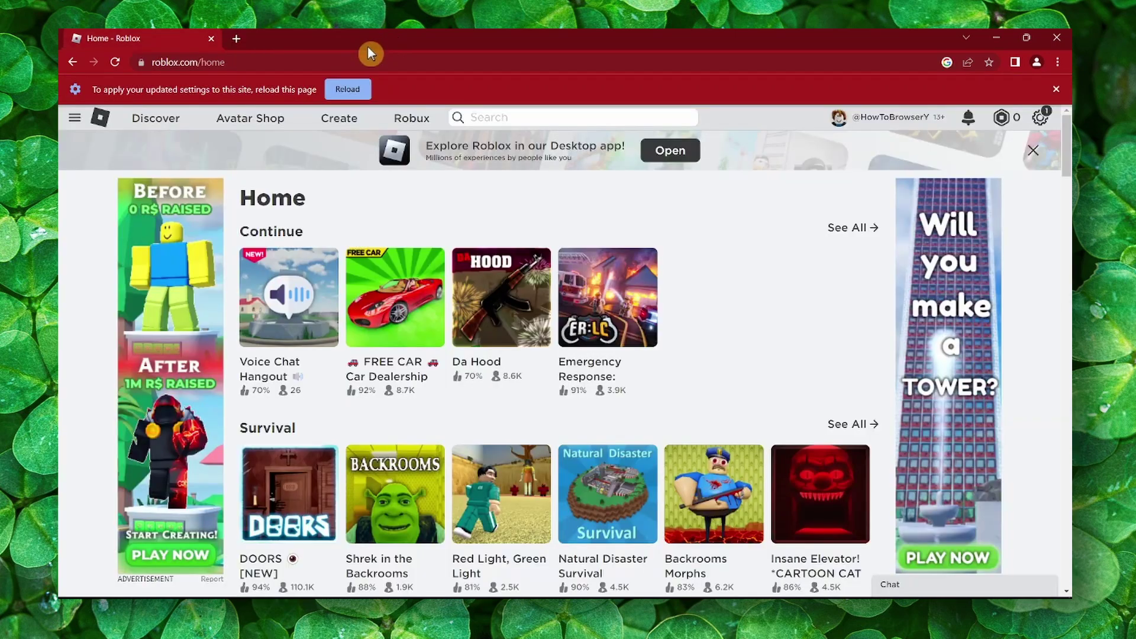
click(989, 40)
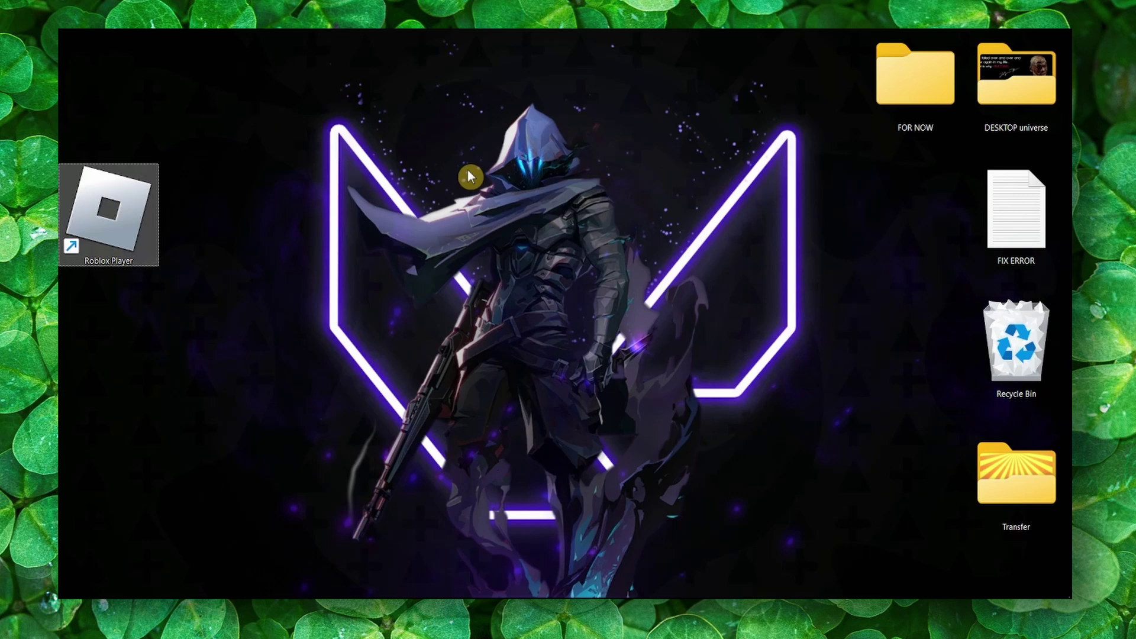
Search Windows for 'settings' and launch the Settings app.
key(super+s)
text(s)
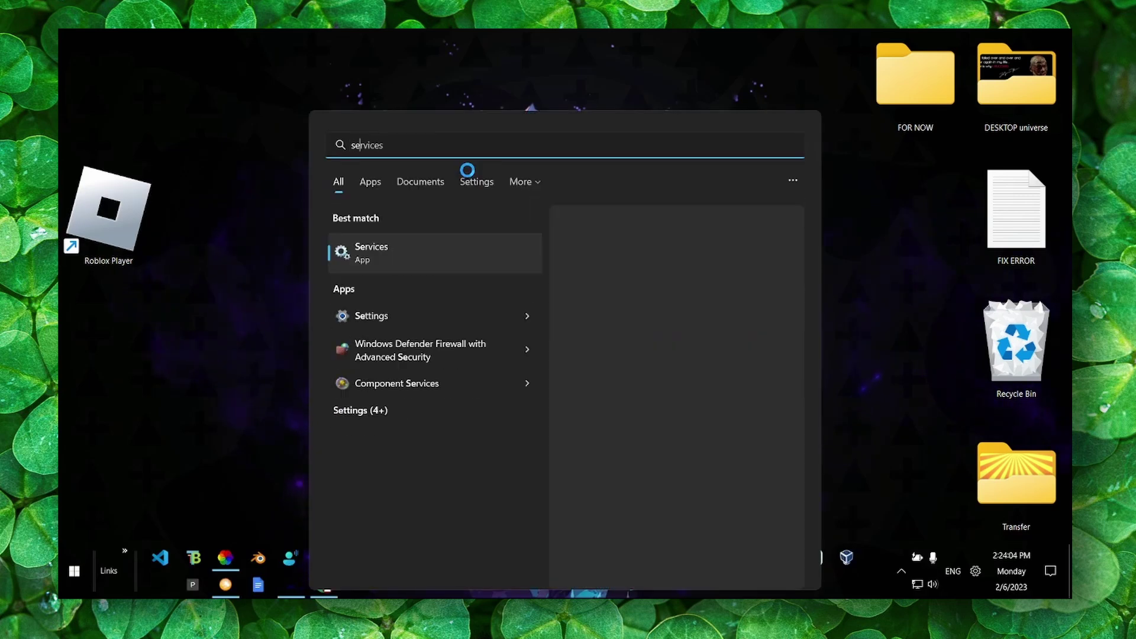
text(ettingstings)
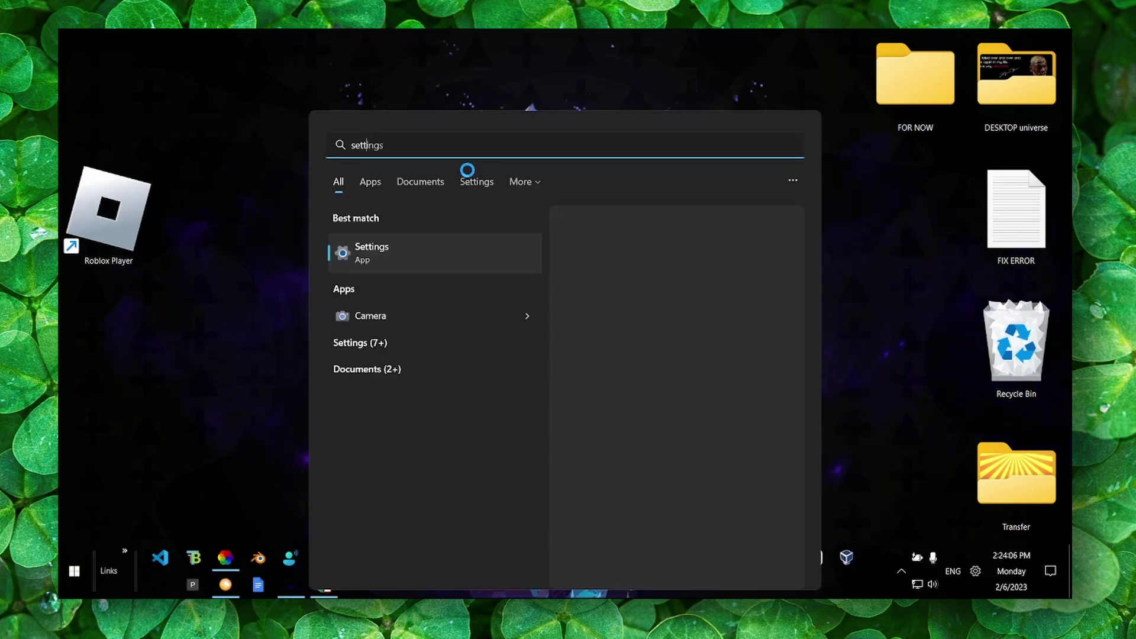
click(420, 240)
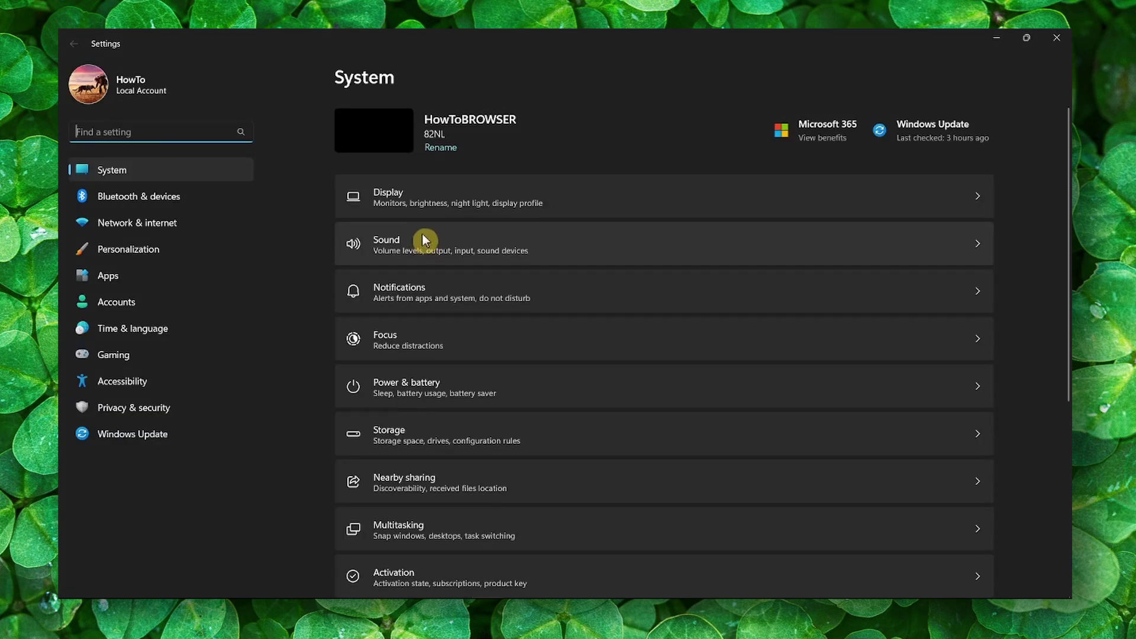
Search Apps > Installed apps for 'roblo', show Roblox Player's Uninstall option, then close Settings.
click(138, 278)
click(405, 139)
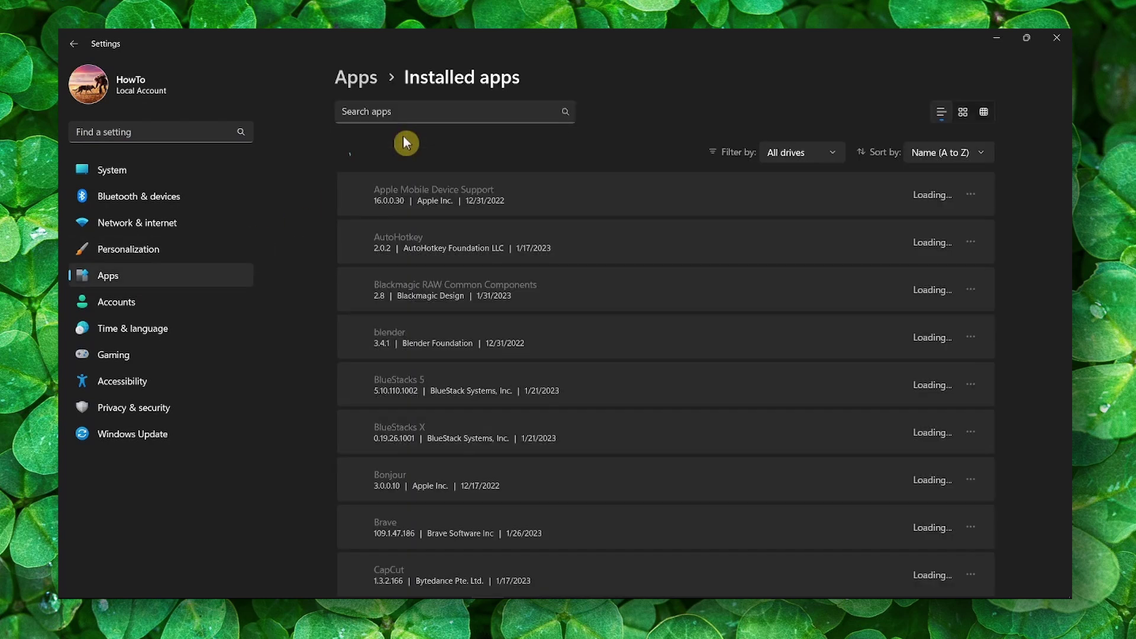
click(382, 111)
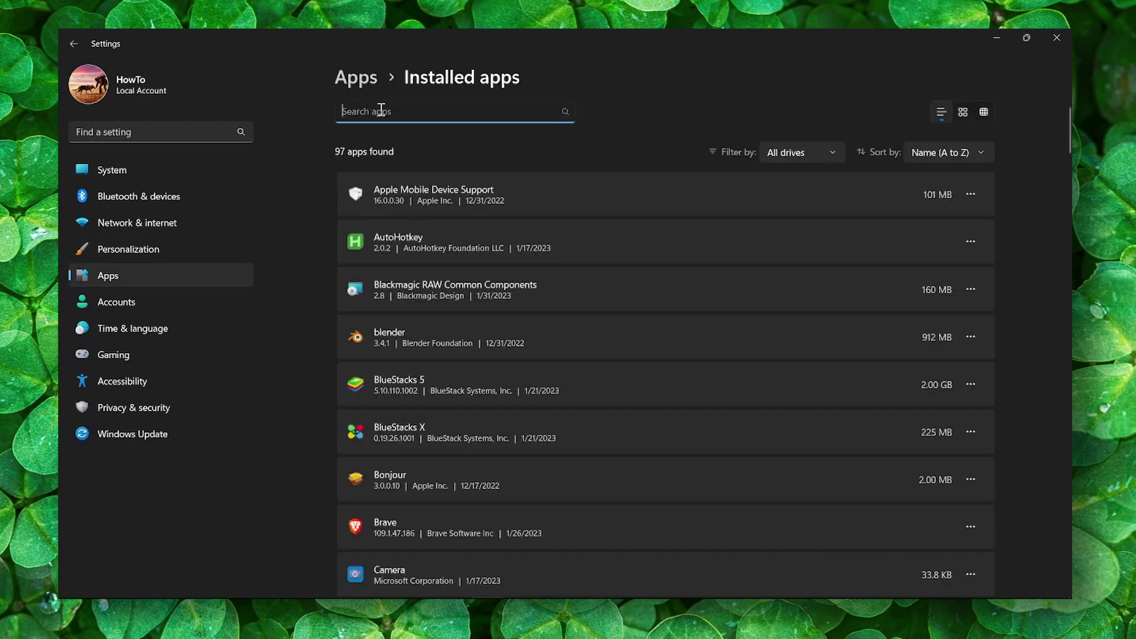
text(roblo)
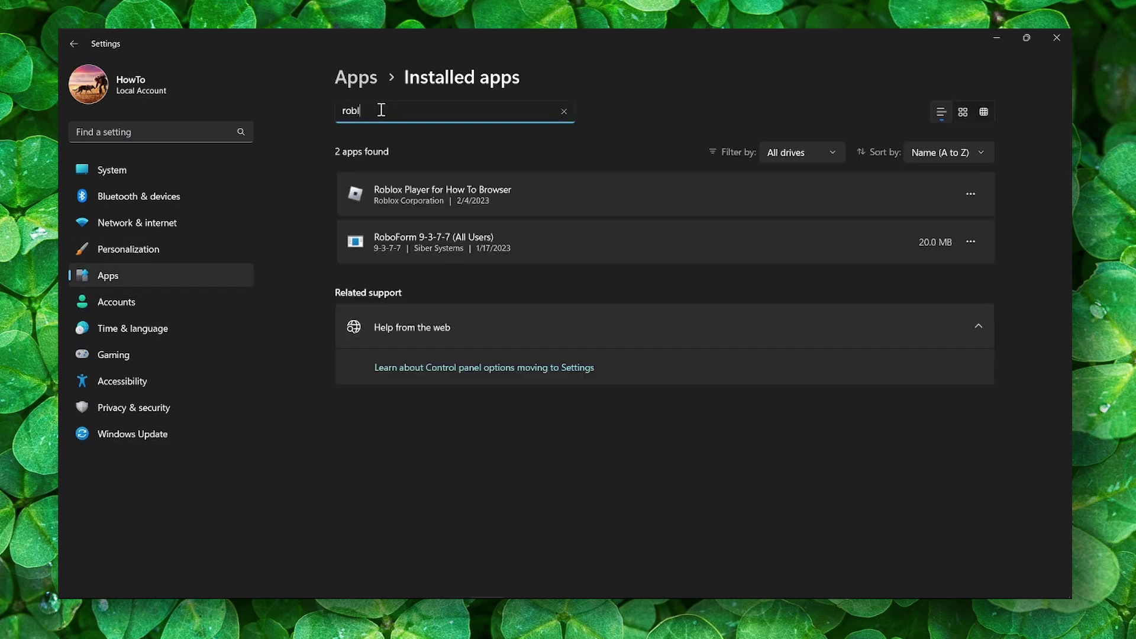
click(971, 195)
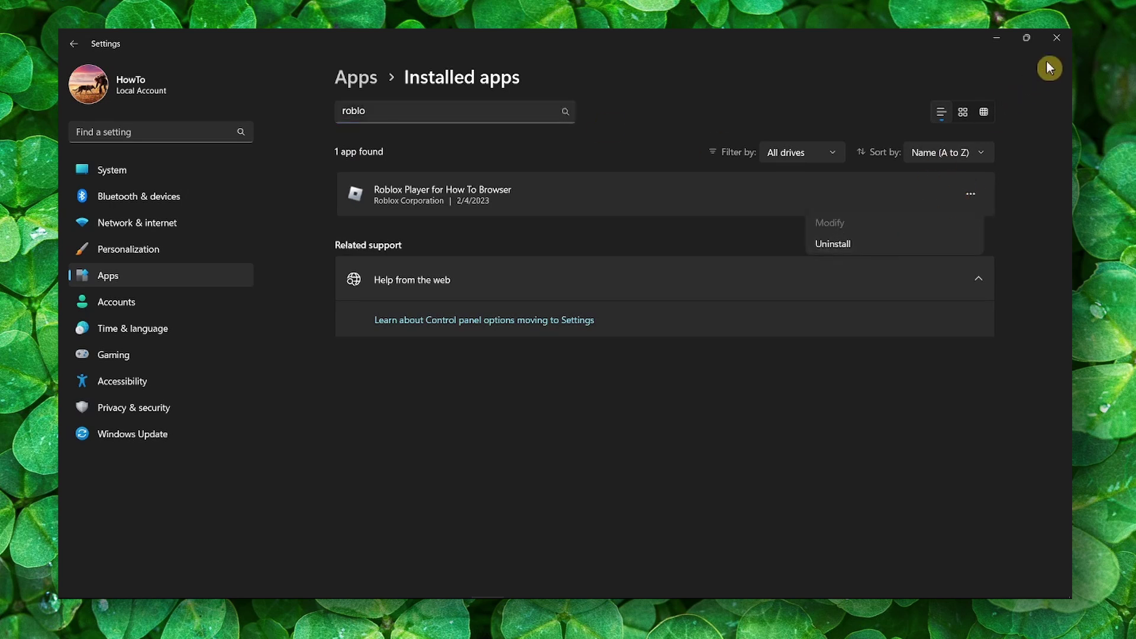
click(1058, 38)
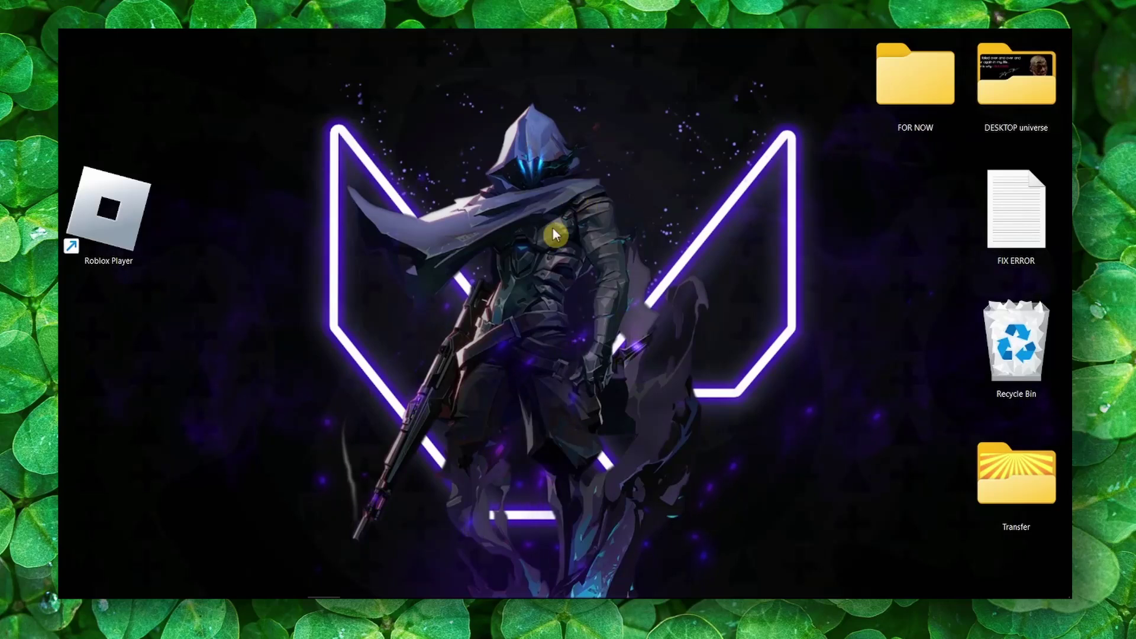
click(323, 557)
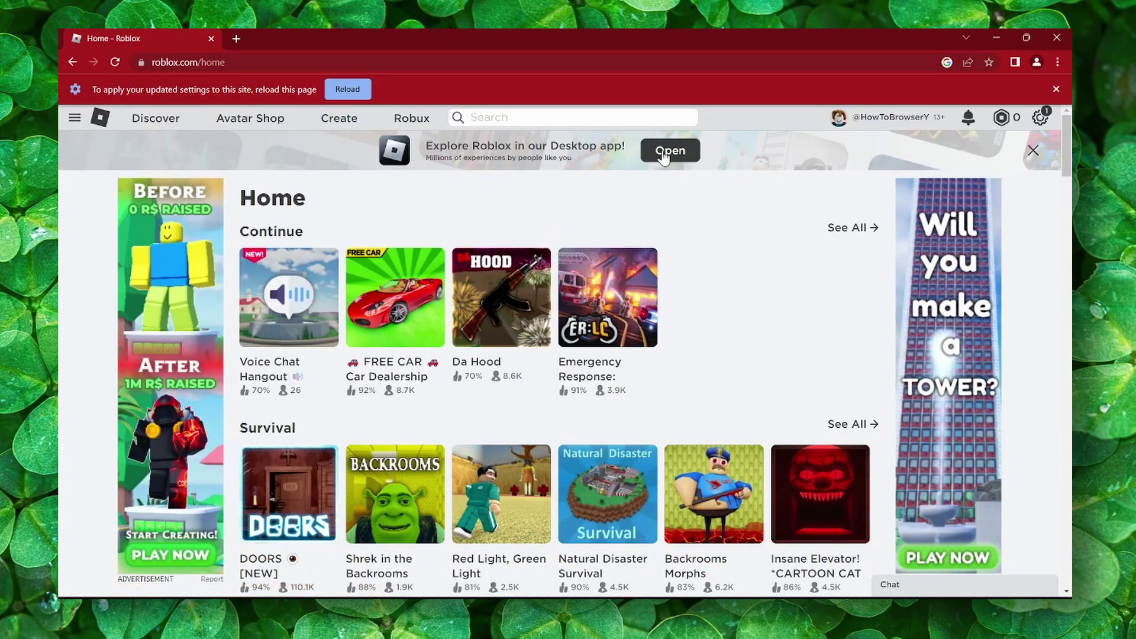
click(1057, 88)
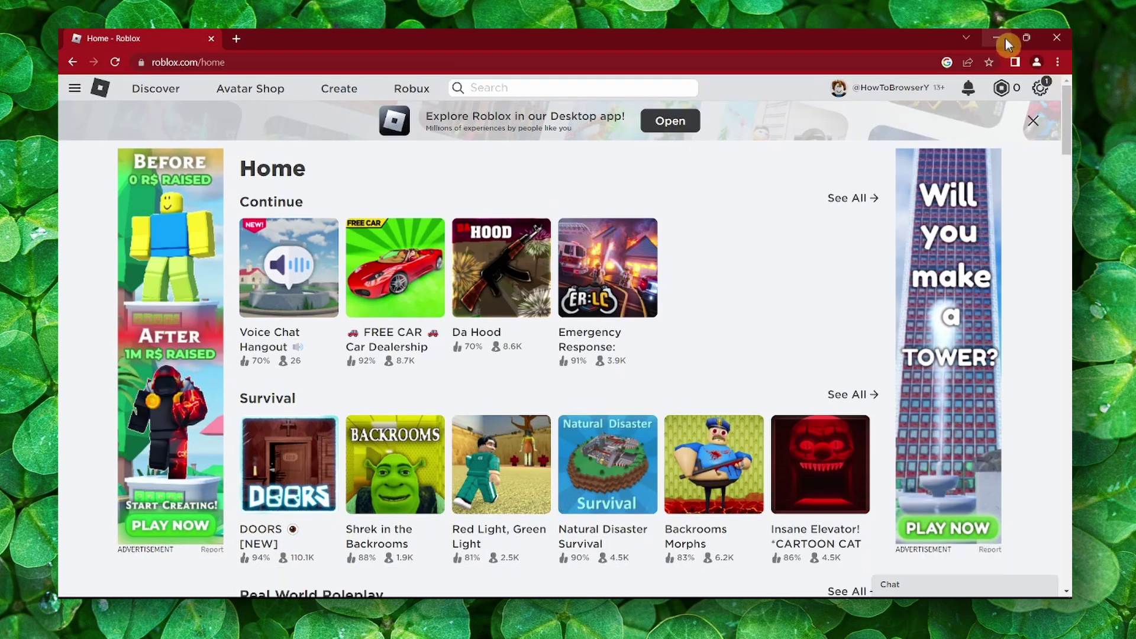
click(1005, 38)
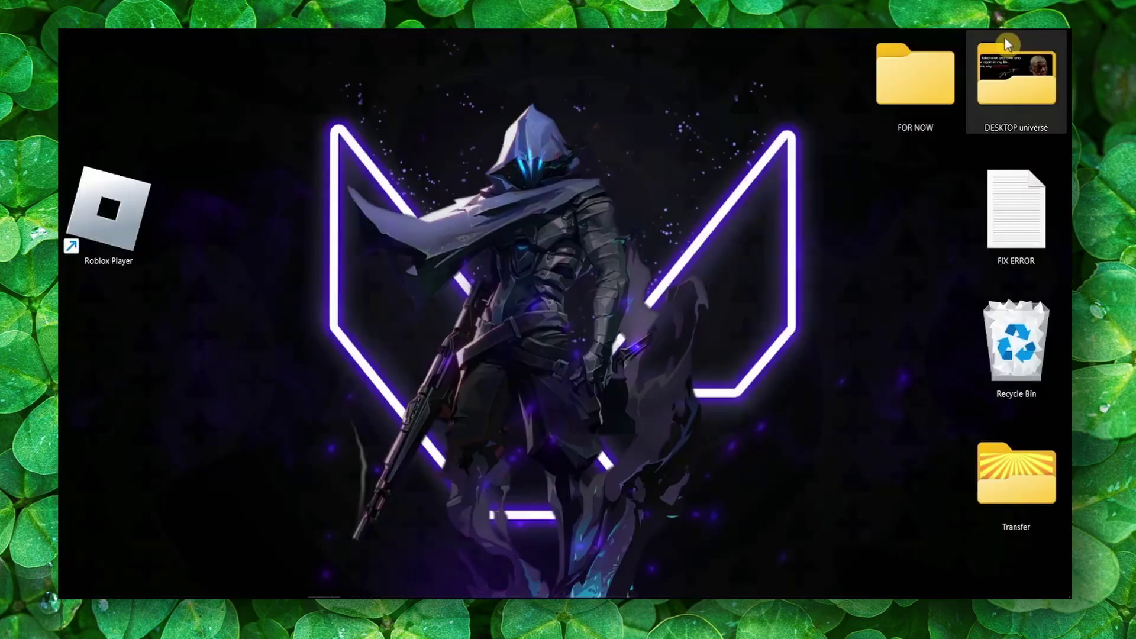